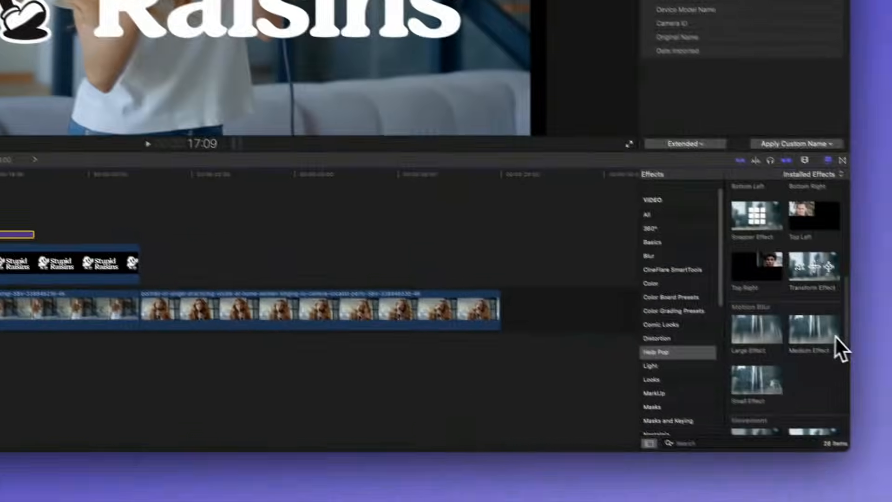
{"action": "left_click", "coordinate": [832, 334]}
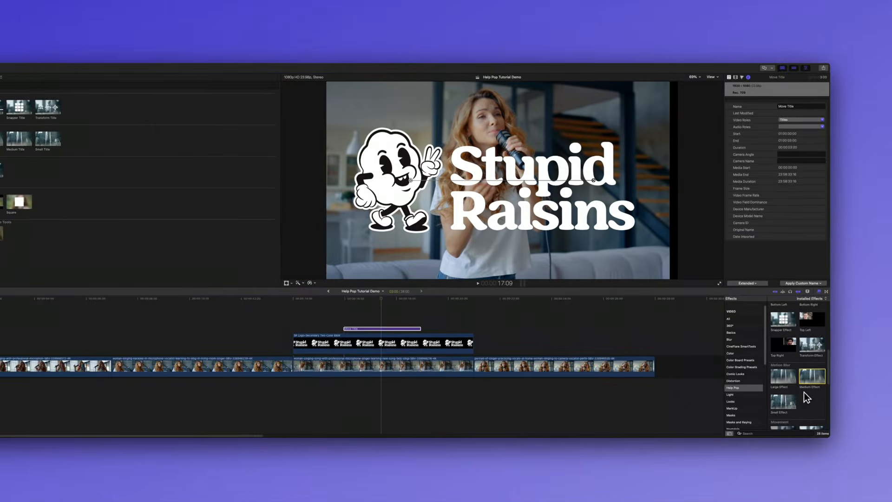
{"action": "left_click", "coordinate": [814, 346]}
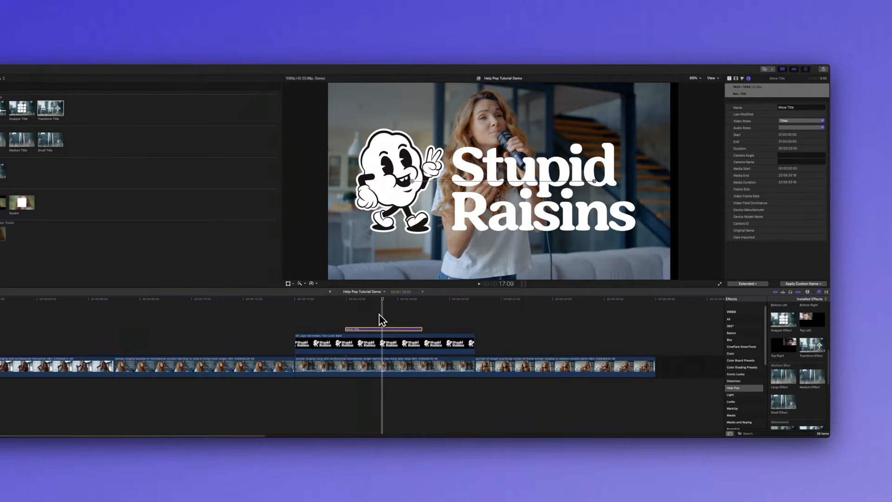
Extend the end of the Move Title above the logo clip to about 3.5 seconds and play back the logo's move.
{"action": "left_click", "coordinate": [385, 328]}
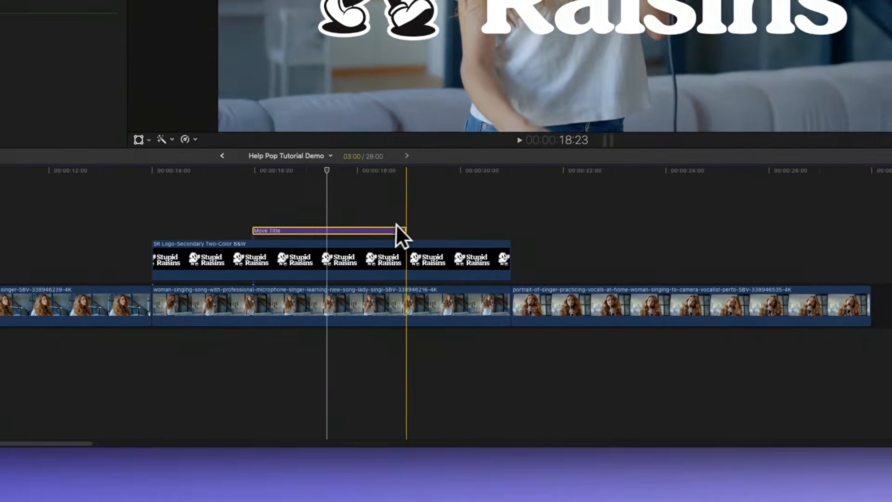
{"action": "left_click_drag", "start_coordinate": [407, 243], "coordinate": [431, 228]}
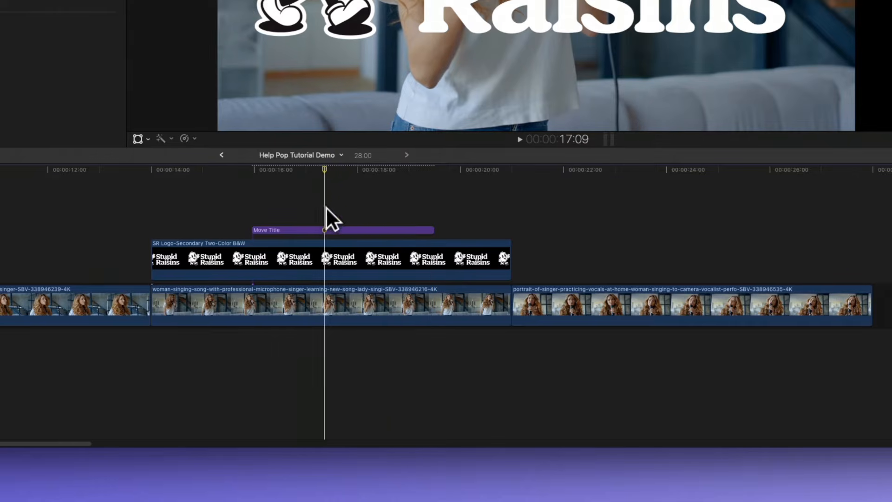
{"action": "left_click", "coordinate": [320, 231]}
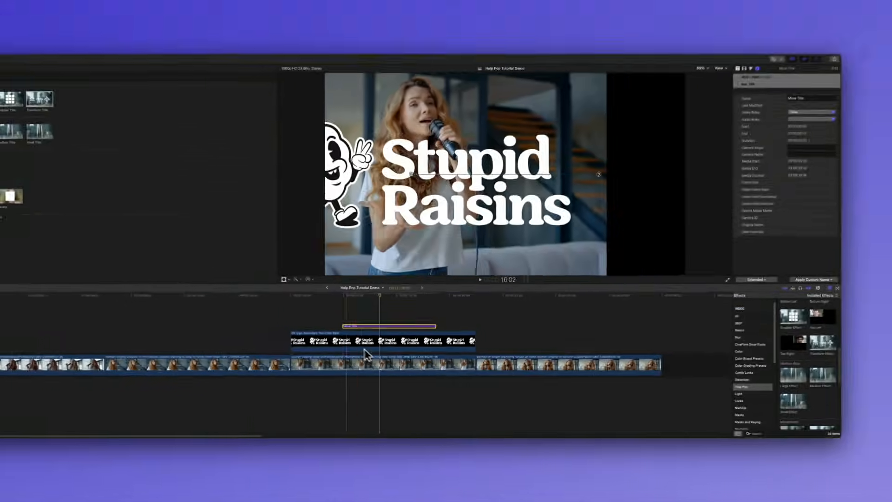
{"action": "key", "text": "space"}
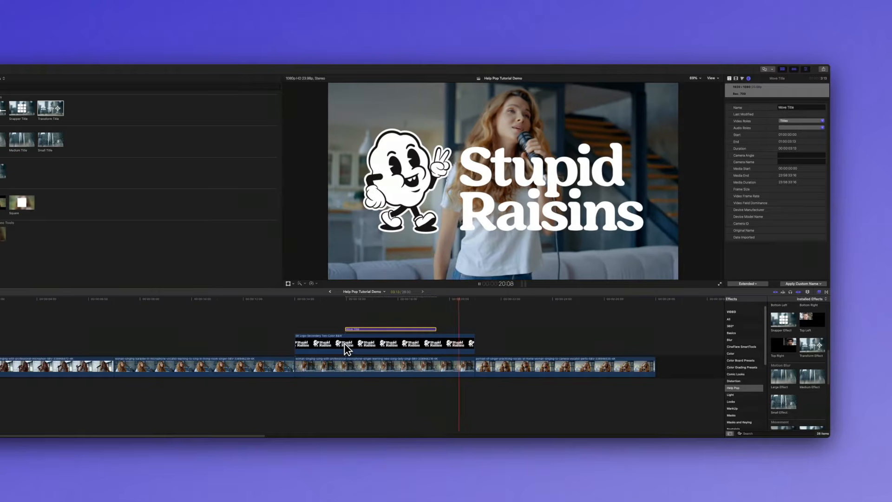
{"action": "mouse_move", "coordinate": [812, 345]}
{"action": "left_mouse_down"}
{"action": "mouse_move", "coordinate": [805, 395]}
{"action": "mouse_move", "coordinate": [804, 339]}
{"action": "left_mouse_up"}
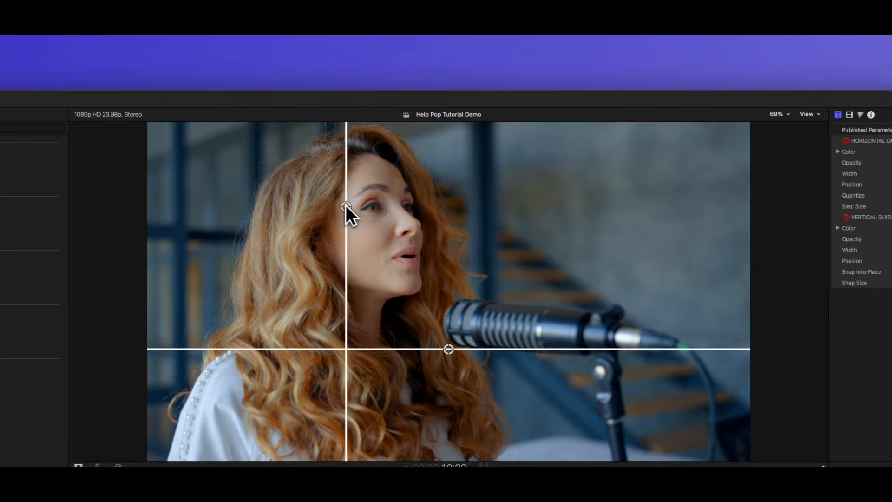
Move the vertical guide beside the singer's face to about 0.27 and raise the horizontal guide to chin level, about 0.5.
{"action": "left_click_drag", "start_coordinate": [346, 206], "coordinate": [312, 209]}
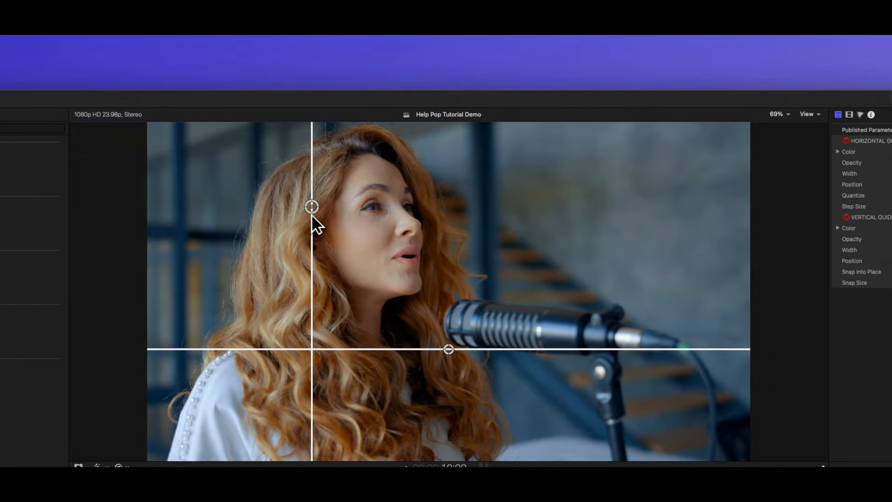
{"action": "left_click_drag", "start_coordinate": [449, 348], "coordinate": [449, 290]}
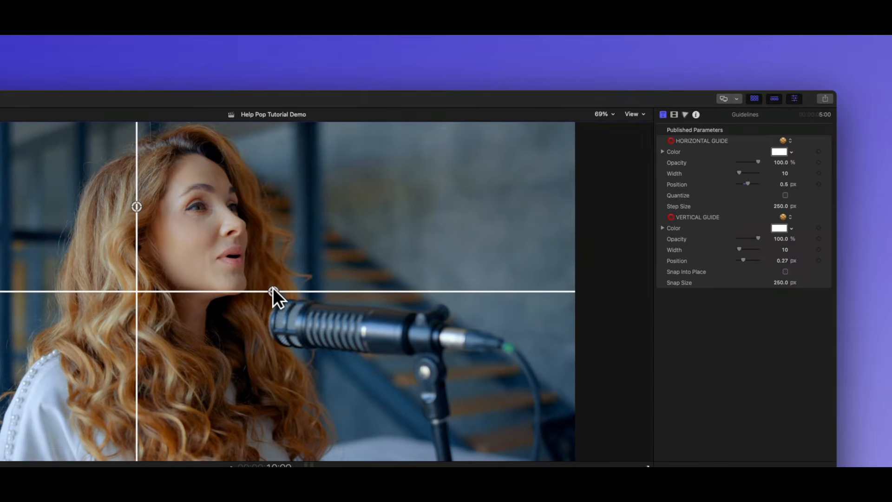
Show the Guidelines title's parameters, then give the horizontal guide a blue color, a width of 45 and Quantize enabled.
{"action": "left_click", "coordinate": [663, 114]}
{"action": "left_click", "coordinate": [795, 99]}
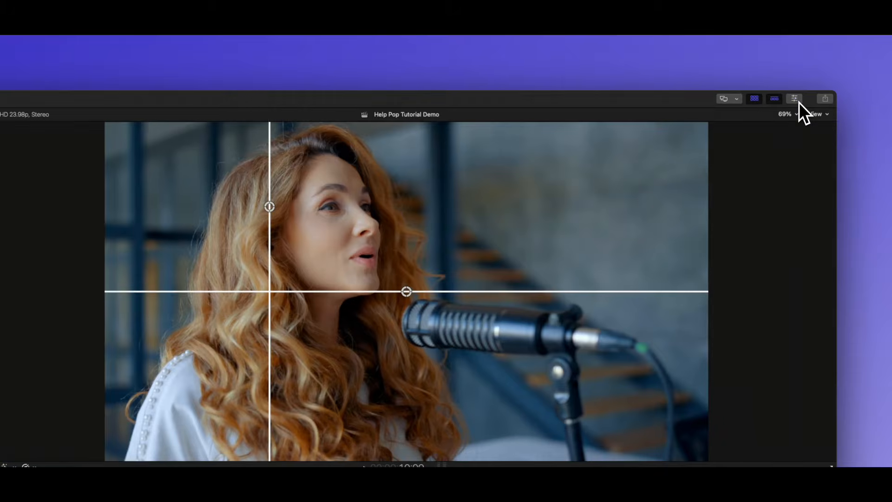
{"action": "left_click", "coordinate": [795, 99]}
{"action": "left_click", "coordinate": [663, 115]}
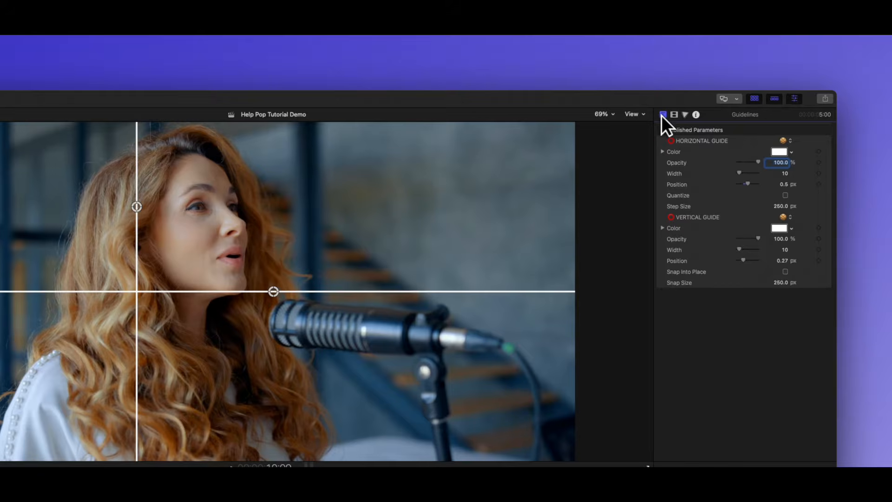
{"action": "left_click", "coordinate": [781, 150]}
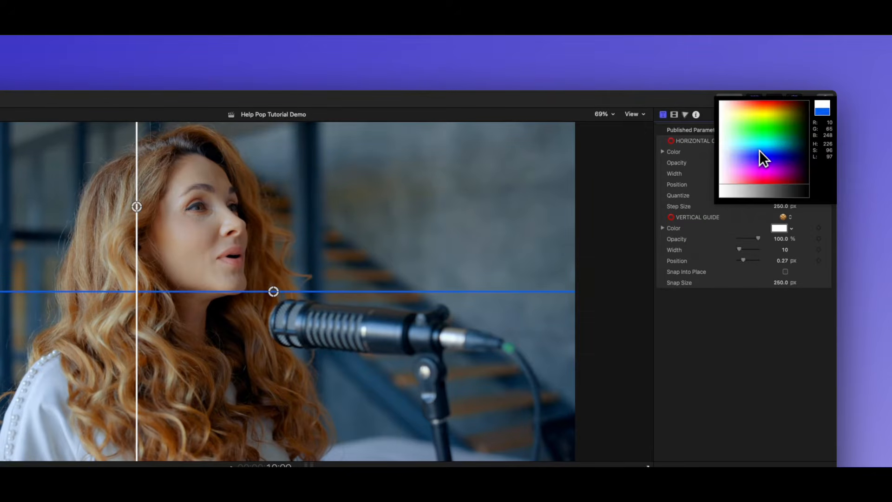
{"action": "left_click", "coordinate": [760, 150]}
{"action": "left_click_drag", "start_coordinate": [759, 161], "coordinate": [748, 183]}
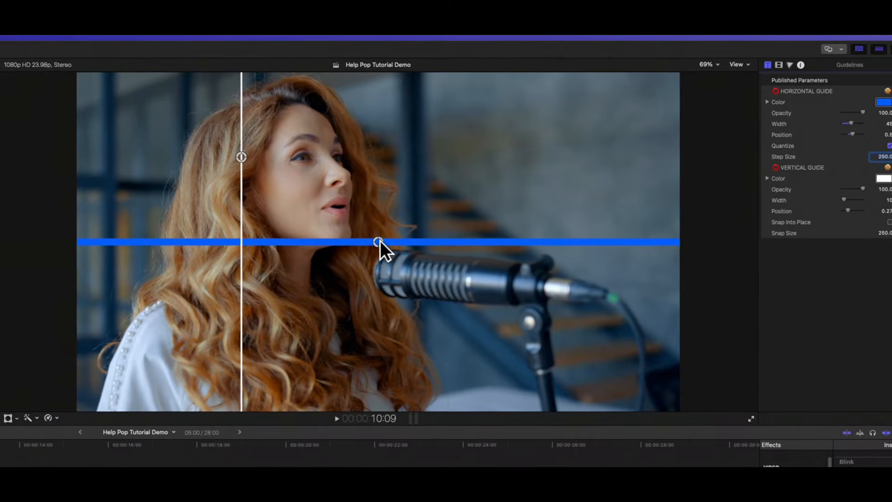
Snap the horizontal guide down to position 0.38, then turn off Quantize and move the guide freely.
{"action": "left_click", "coordinate": [379, 242]}
{"action": "left_click_drag", "start_coordinate": [380, 242], "coordinate": [379, 252]}
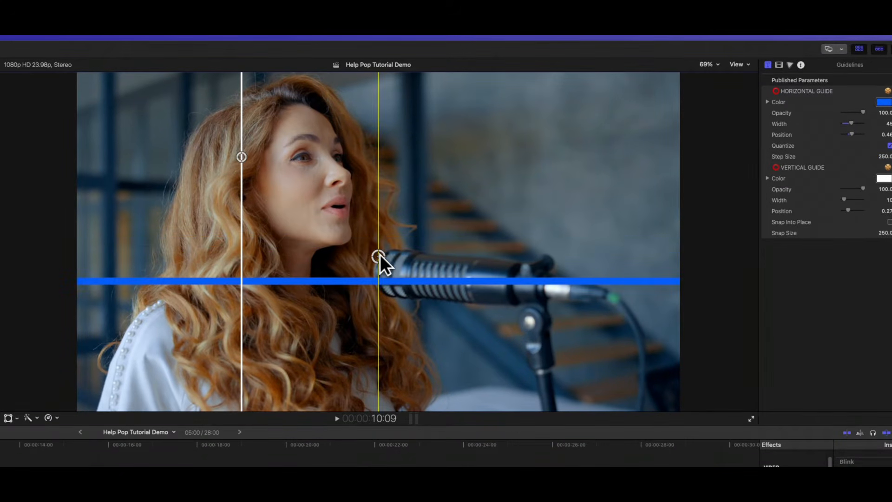
{"action": "left_click_drag", "start_coordinate": [380, 255], "coordinate": [382, 279]}
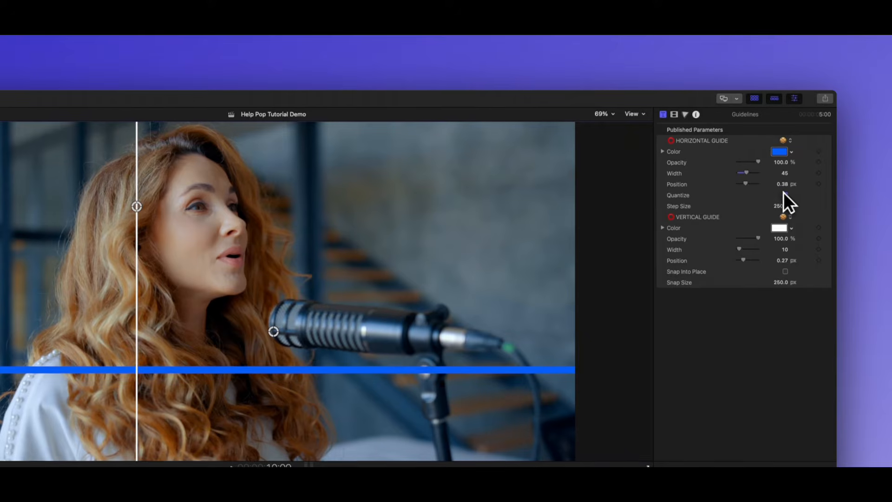
{"action": "left_click", "coordinate": [786, 195]}
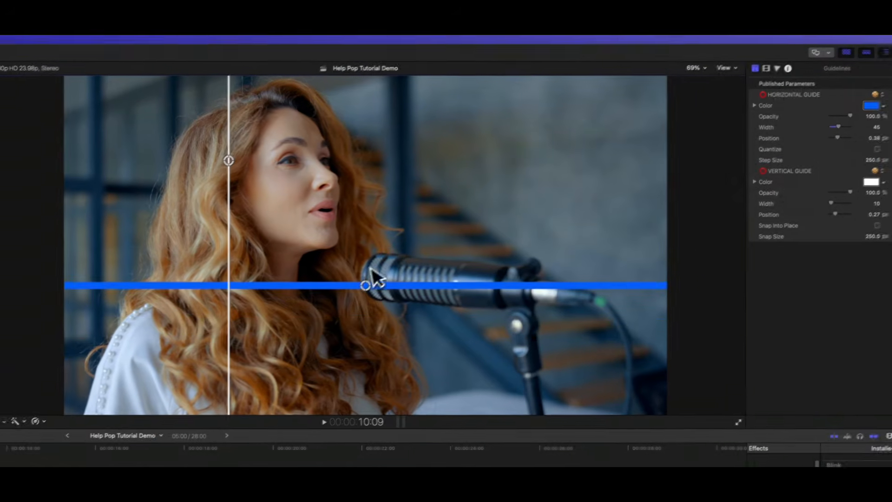
{"action": "left_click_drag", "start_coordinate": [273, 331], "coordinate": [269, 418]}
Place the Transform Title above the karaoke clip, trim it to that clip's seven-second length, and scale the shot down to about 191.
{"action": "left_click_drag", "start_coordinate": [385, 363], "coordinate": [447, 334]}
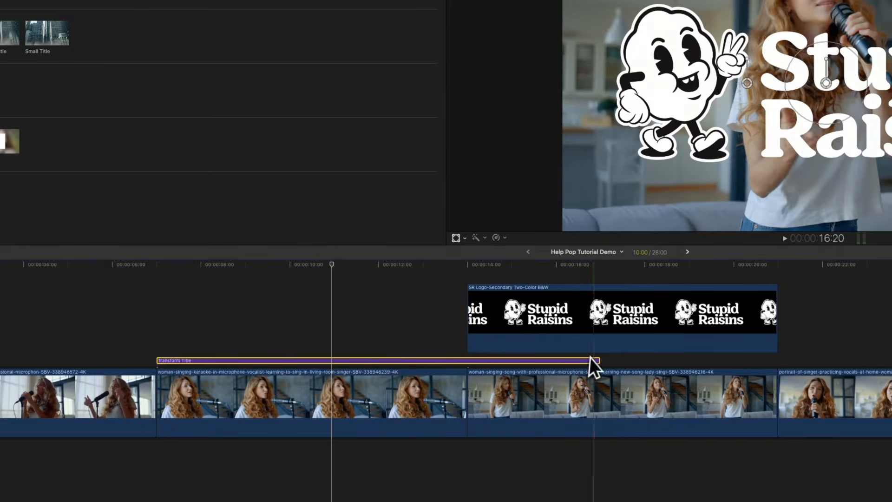
{"action": "left_click_drag", "start_coordinate": [598, 362], "coordinate": [465, 362]}
{"action": "left_click", "coordinate": [336, 360]}
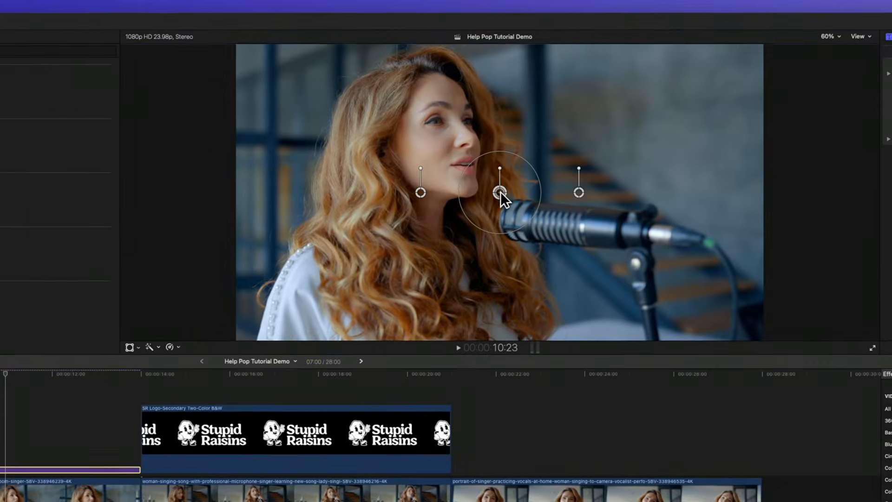
{"action": "left_click_drag", "start_coordinate": [630, 149], "coordinate": [614, 136]}
Try repositioning the shot and rotating it around the Z axis with the on-screen controls, undoing each change.
{"action": "left_click_drag", "start_coordinate": [483, 178], "coordinate": [500, 219]}
{"action": "key", "text": "super+z"}
{"action": "mouse_move", "coordinate": [499, 167]}
{"action": "left_mouse_down"}
{"action": "mouse_move", "coordinate": [488, 183]}
{"action": "mouse_move", "coordinate": [508, 179]}
{"action": "mouse_move", "coordinate": [508, 171]}
{"action": "left_mouse_up"}
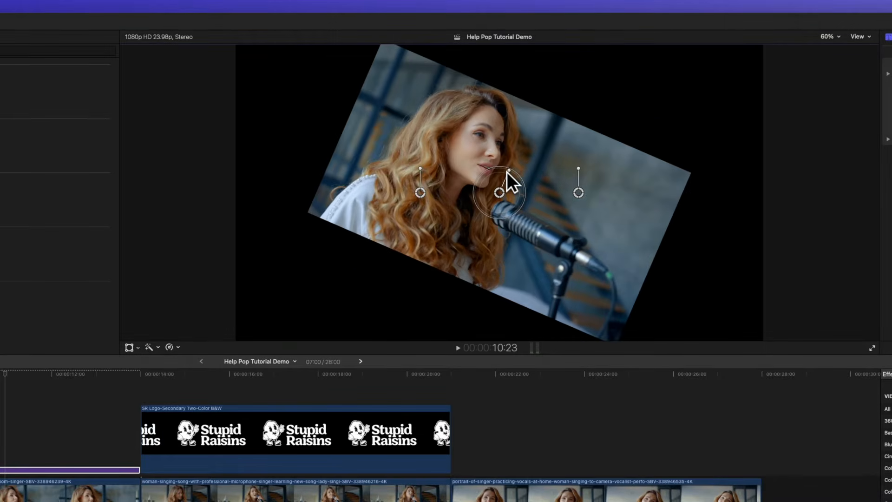
{"action": "key", "text": "super+z"}
Tilt the shot in 3D to about 341.8° on Rotate X and 339.7° on Rotate Y.
{"action": "mouse_move", "coordinate": [578, 169]}
{"action": "left_mouse_down"}
{"action": "mouse_move", "coordinate": [555, 171]}
{"action": "mouse_move", "coordinate": [587, 170]}
{"action": "left_mouse_up"}
{"action": "mouse_move", "coordinate": [424, 165]}
{"action": "left_mouse_down"}
{"action": "mouse_move", "coordinate": [407, 175]}
{"action": "mouse_move", "coordinate": [426, 166]}
{"action": "left_mouse_up"}
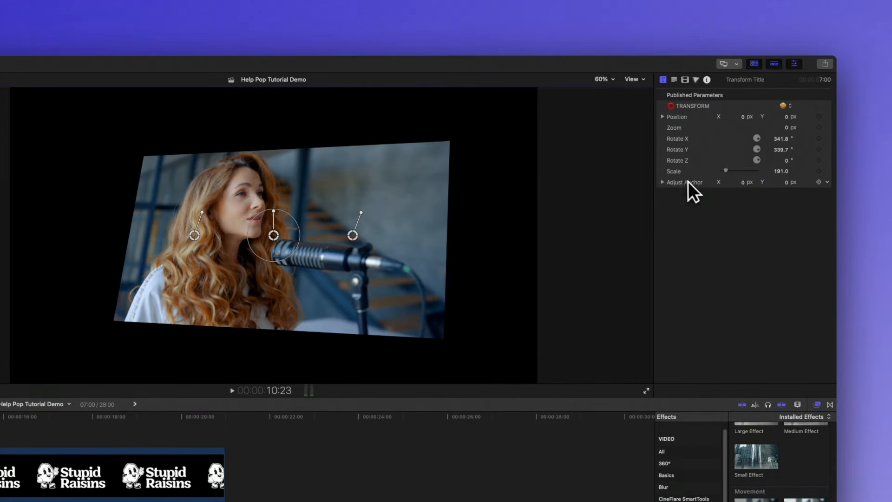
Shift the Transform Title's anchor to about -70.4 px on X and rotate the shot around the moved anchor.
{"action": "left_click_drag", "start_coordinate": [744, 185], "coordinate": [701, 182]}
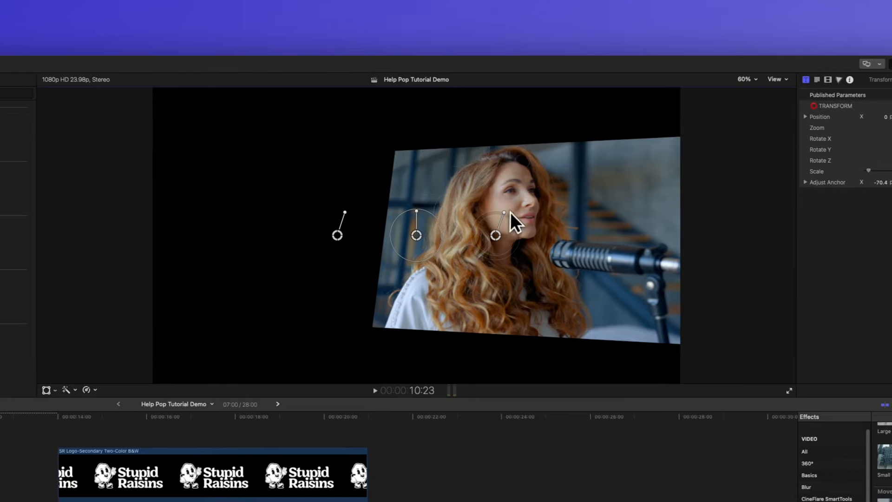
{"action": "left_click_drag", "start_coordinate": [496, 212], "coordinate": [523, 219]}
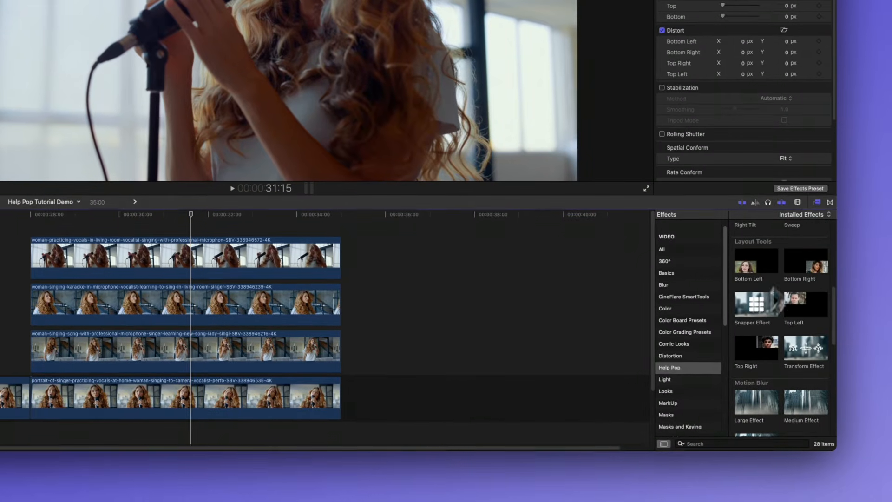
Apply the Help Pop corner layout effects to the four stacked clips, one per quadrant, to build a four-way split screen.
{"action": "left_click", "coordinate": [693, 368]}
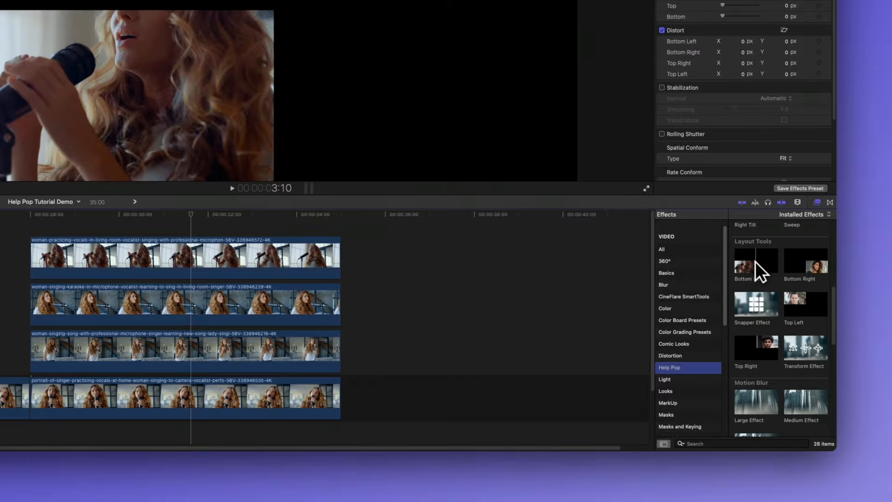
{"action": "left_click_drag", "start_coordinate": [754, 261], "coordinate": [204, 232]}
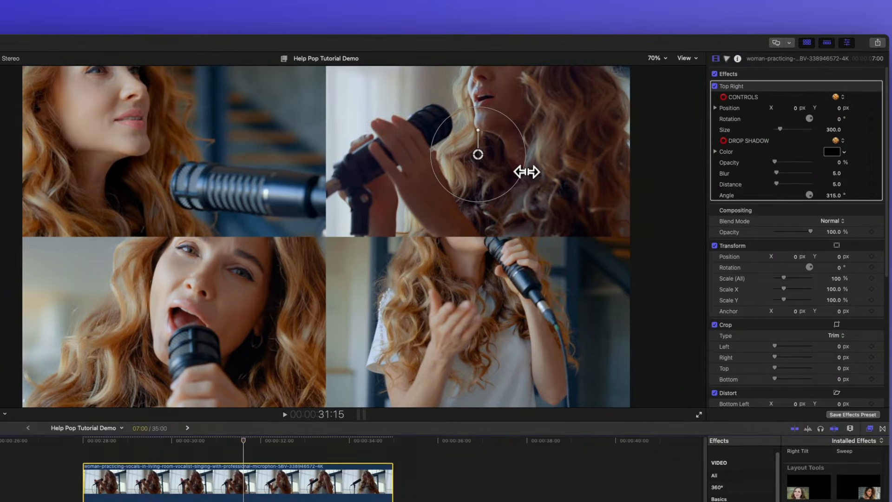
Enlarge and reposition the footage in the top-right and bottom-right quadrants so the singer's face fills each frame.
{"action": "left_click_drag", "start_coordinate": [526, 172], "coordinate": [545, 170]}
{"action": "left_click_drag", "start_coordinate": [473, 153], "coordinate": [469, 219]}
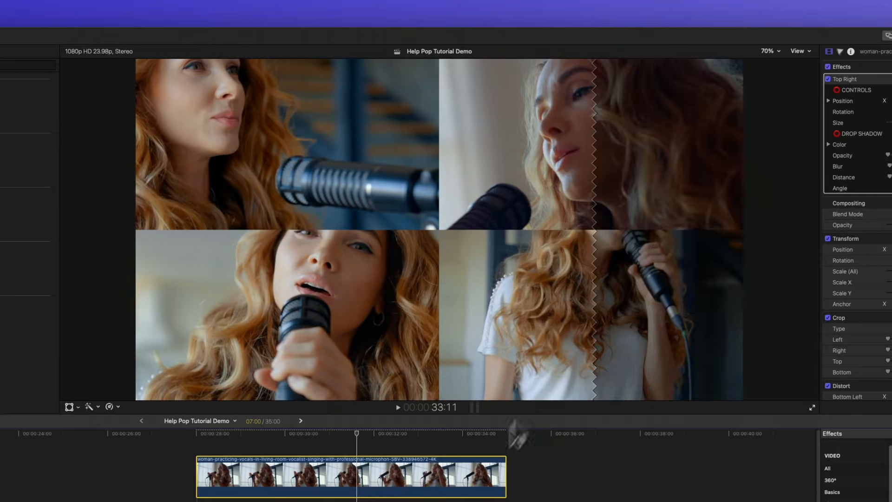
{"action": "left_click", "coordinate": [369, 500]}
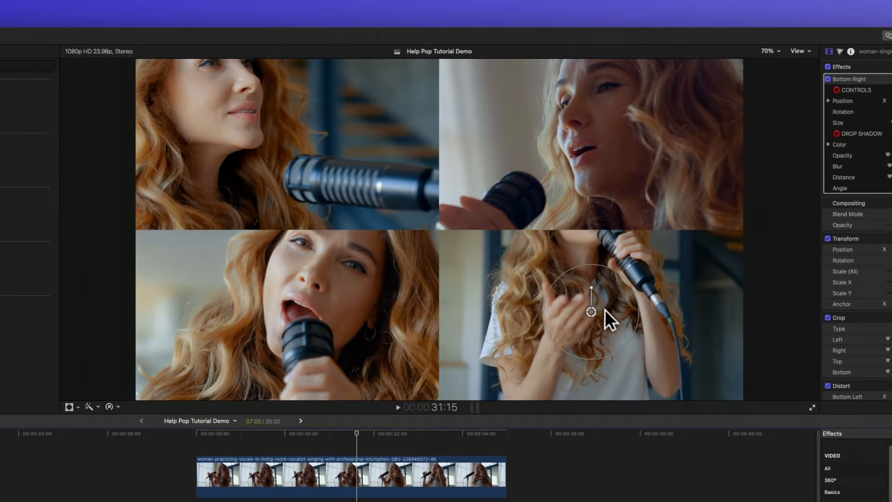
{"action": "left_click_drag", "start_coordinate": [636, 320], "coordinate": [673, 314]}
{"action": "left_click_drag", "start_coordinate": [591, 311], "coordinate": [598, 472]}
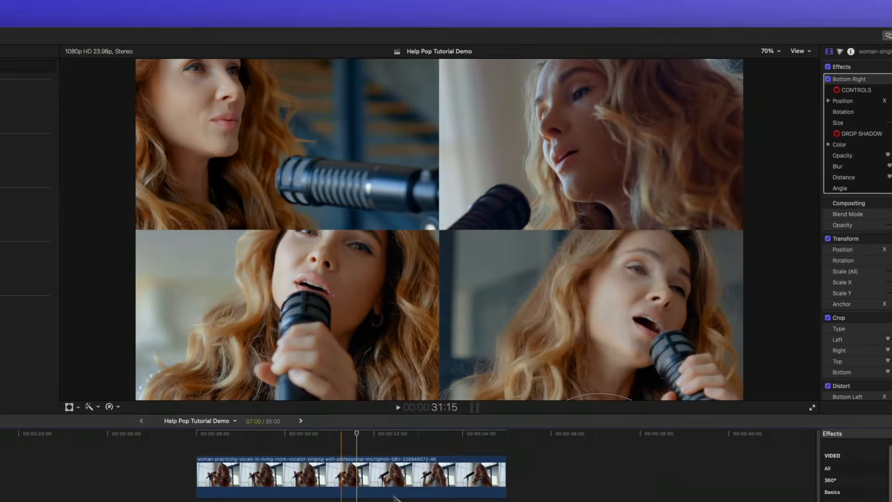
Reposition the top-left quadrant's footage to frame the singer's face and play the split screen.
{"action": "left_click", "coordinate": [298, 137]}
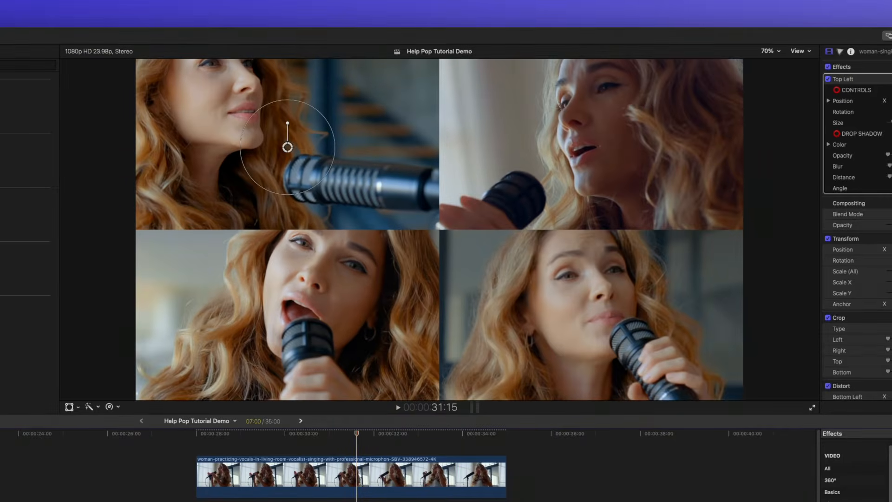
{"action": "left_click_drag", "start_coordinate": [288, 147], "coordinate": [349, 185]}
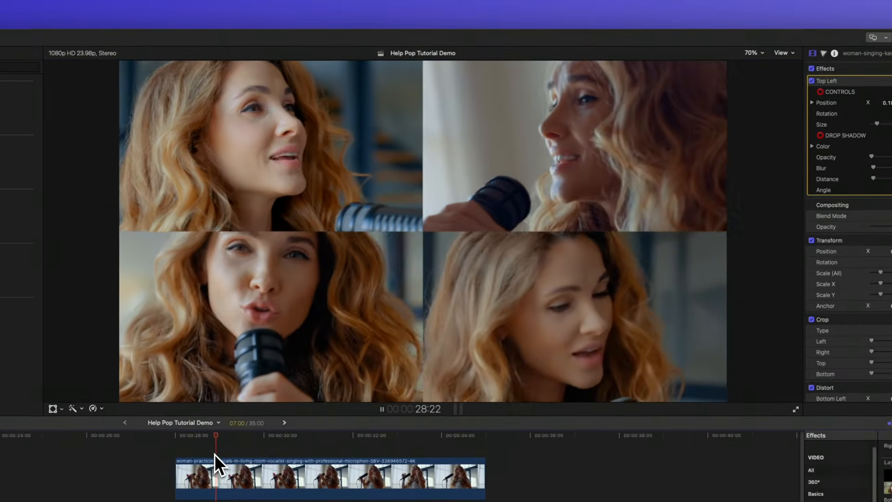
{"action": "scroll", "coordinate": [214, 454], "scroll_direction": "right", "scroll_amount": 2}
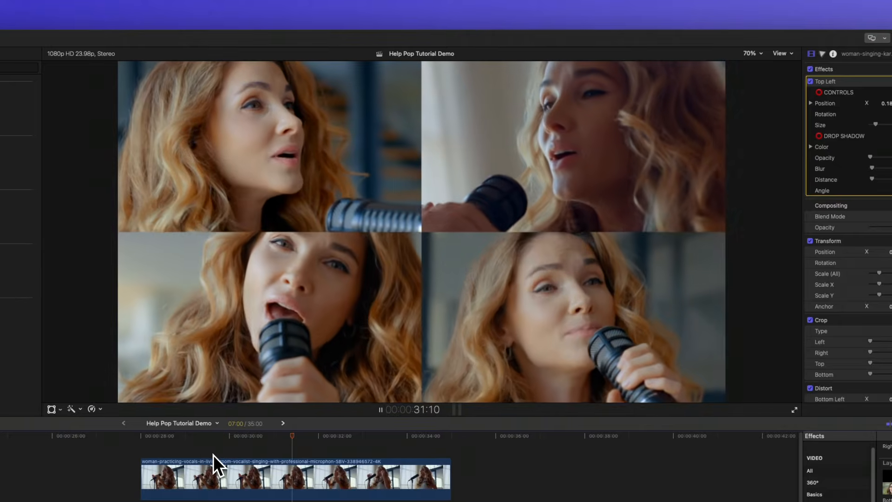